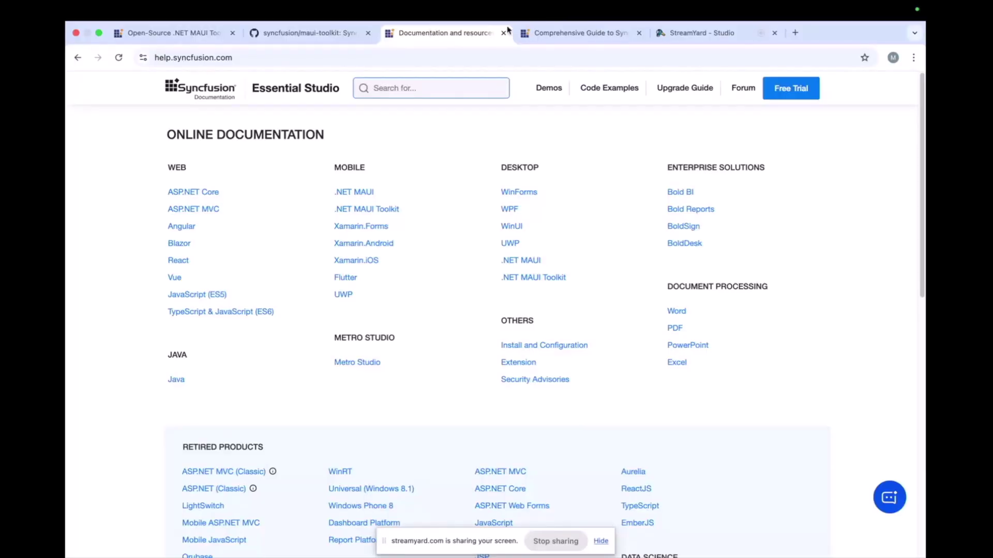
Step: Open the open-source .NET MAUI Toolkit landing page and Microsoft's Syncfusion collaboration announcement
{"action": "left_click", "coordinate": [579, 33]}
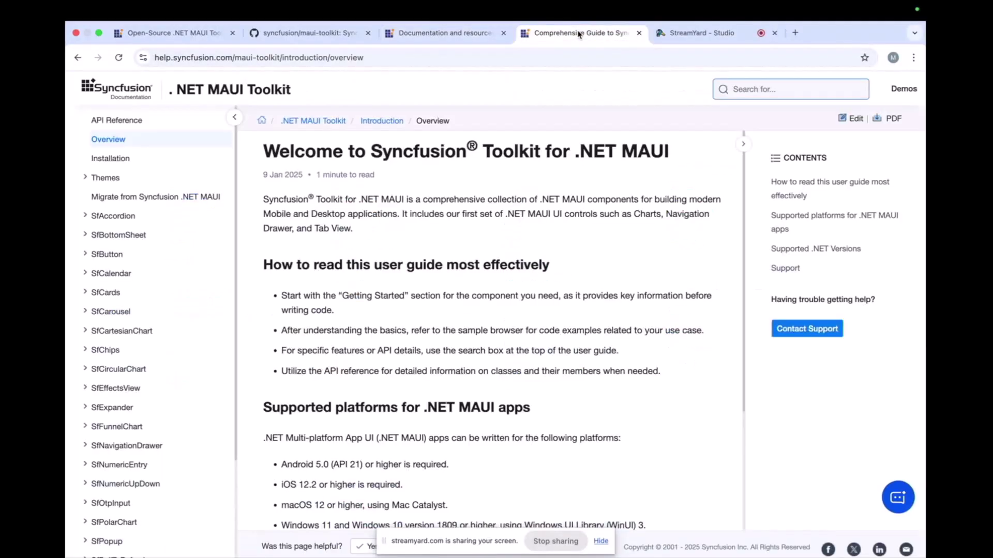
{"action": "left_click", "coordinate": [169, 34]}
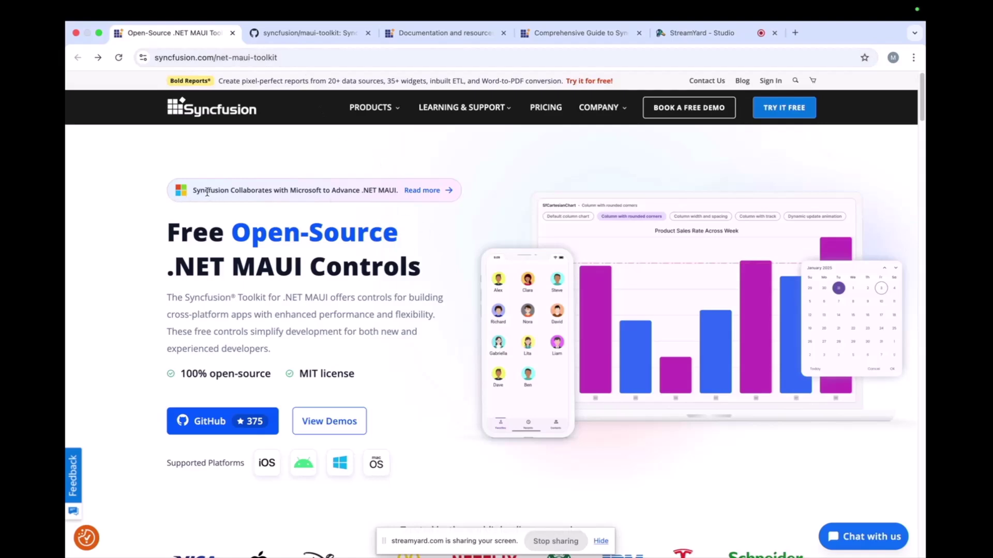
{"action": "left_click", "coordinate": [426, 195]}
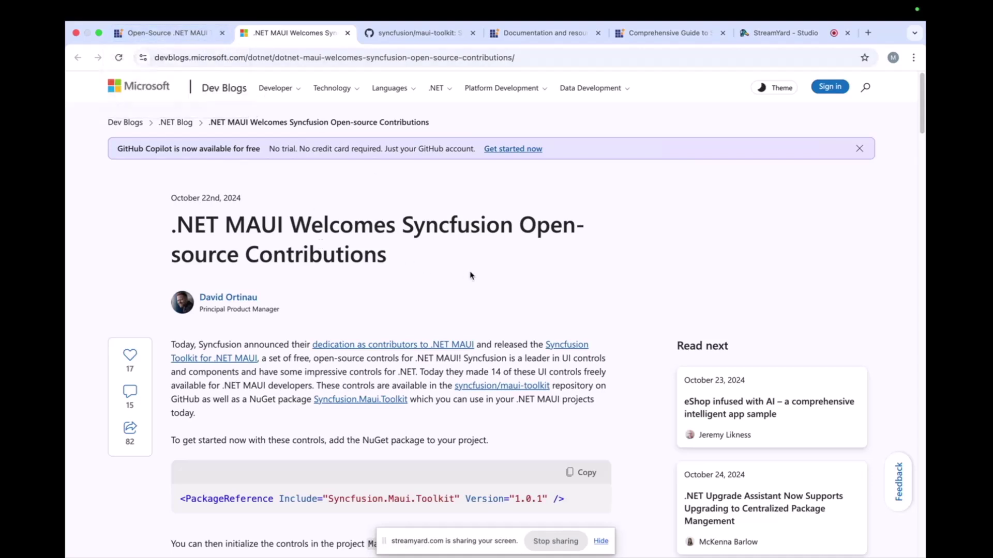
Step: Close the Microsoft Dev Blogs article and scroll down to the list of 19+ free controls
{"action": "left_click", "coordinate": [184, 33]}
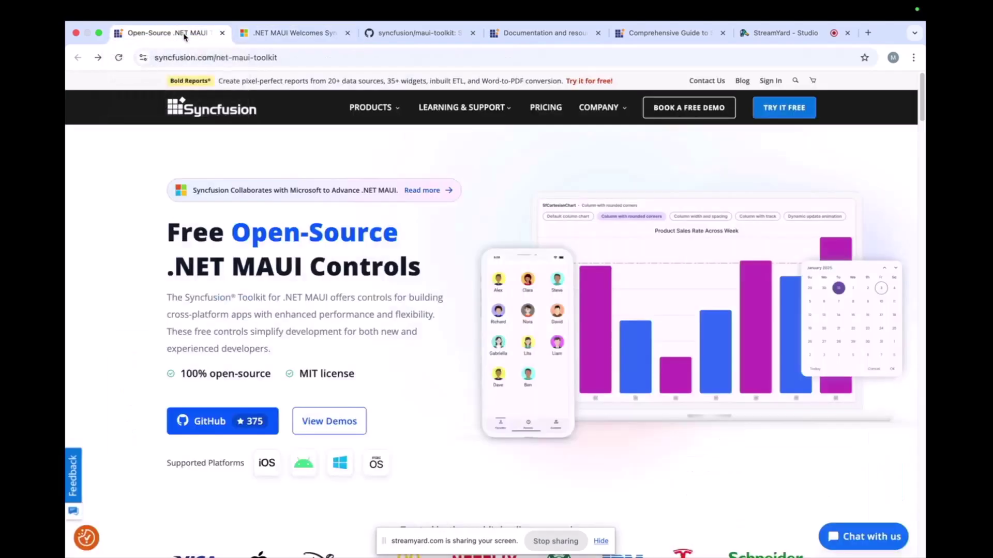
{"action": "left_click", "coordinate": [348, 32]}
{"action": "scroll", "coordinate": [439, 288], "scroll_direction": "down", "scroll_amount": 15}
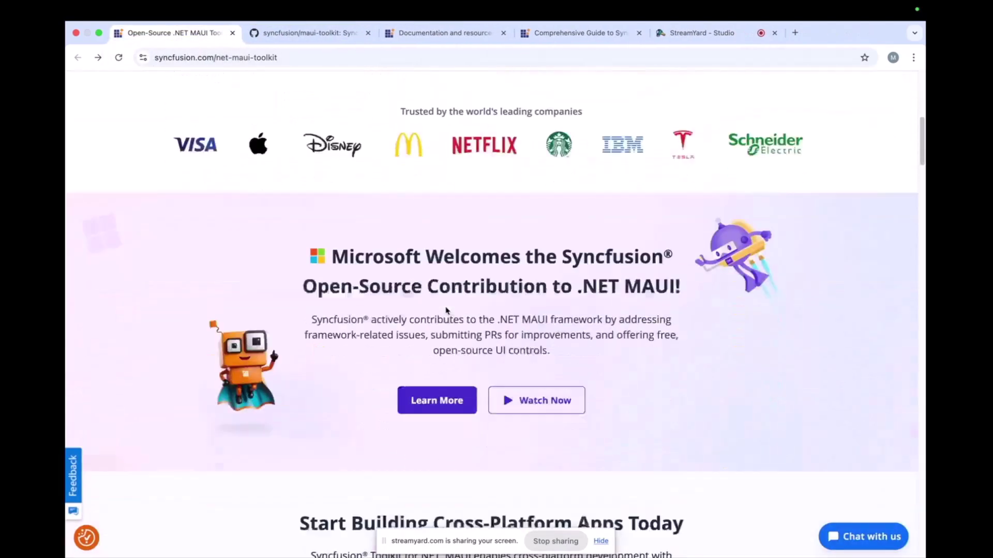
{"action": "scroll", "coordinate": [447, 309], "scroll_direction": "down", "scroll_amount": 2}
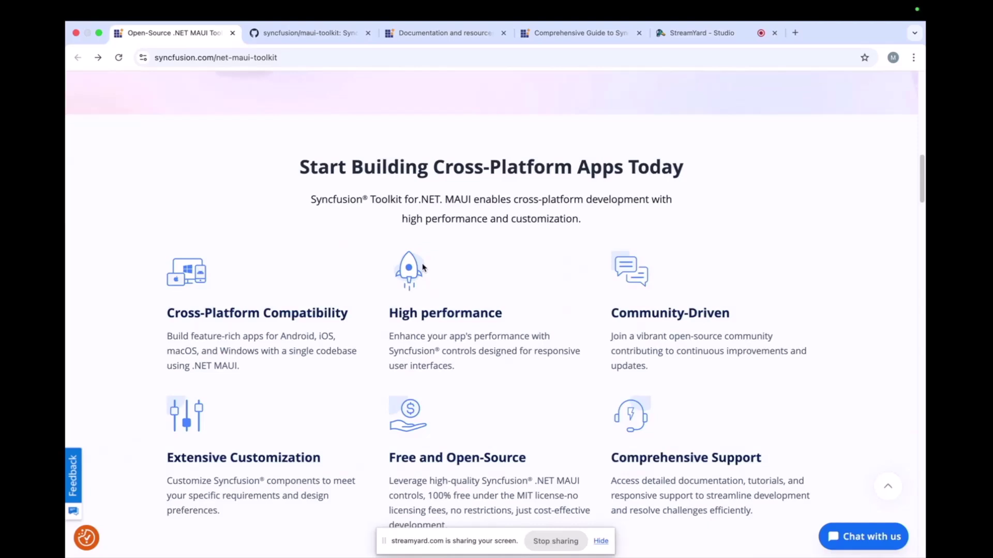
{"action": "scroll", "coordinate": [336, 279], "scroll_direction": "down", "scroll_amount": 1}
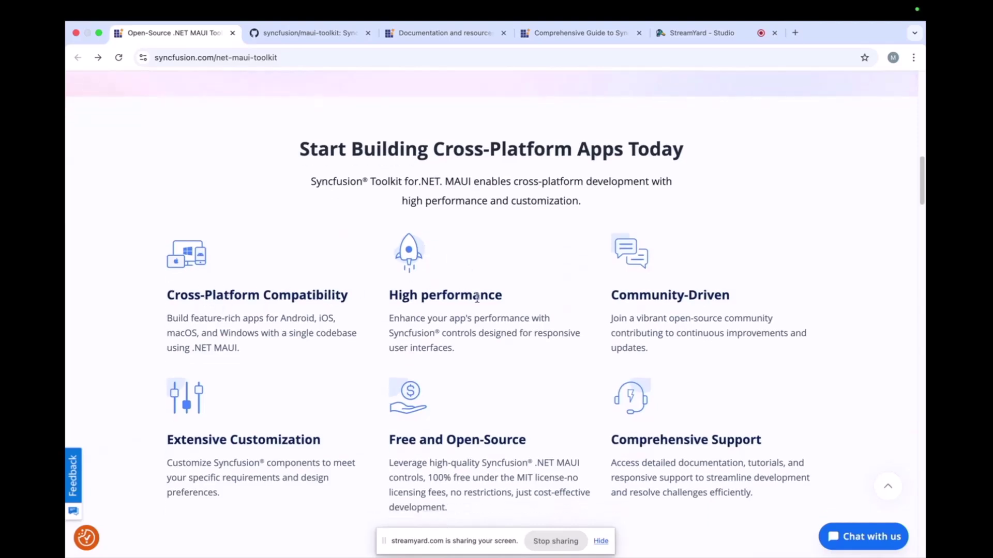
{"action": "scroll", "coordinate": [449, 282], "scroll_direction": "down", "scroll_amount": 4}
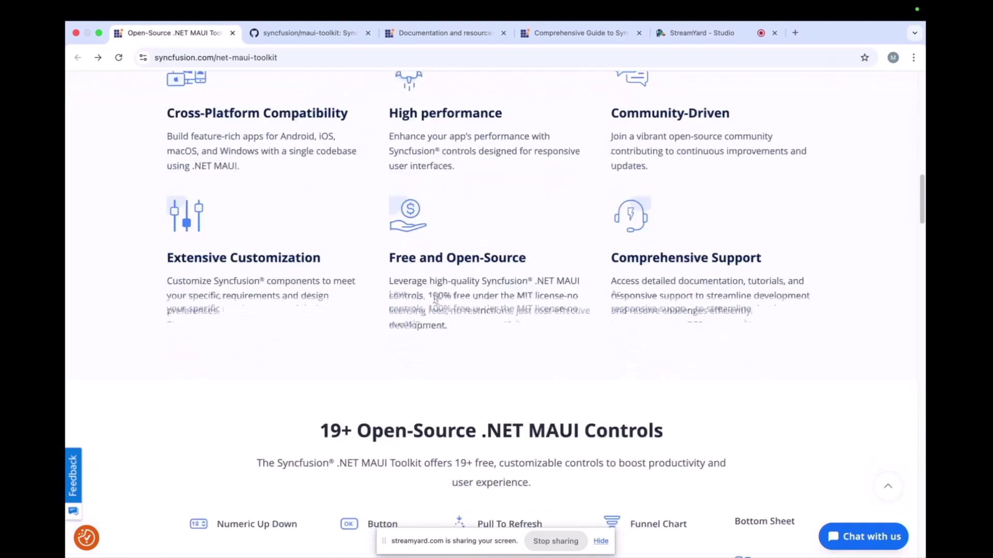
{"action": "scroll", "coordinate": [465, 276], "scroll_direction": "down", "scroll_amount": 4}
{"action": "scroll", "coordinate": [440, 253], "scroll_direction": "down", "scroll_amount": 2}
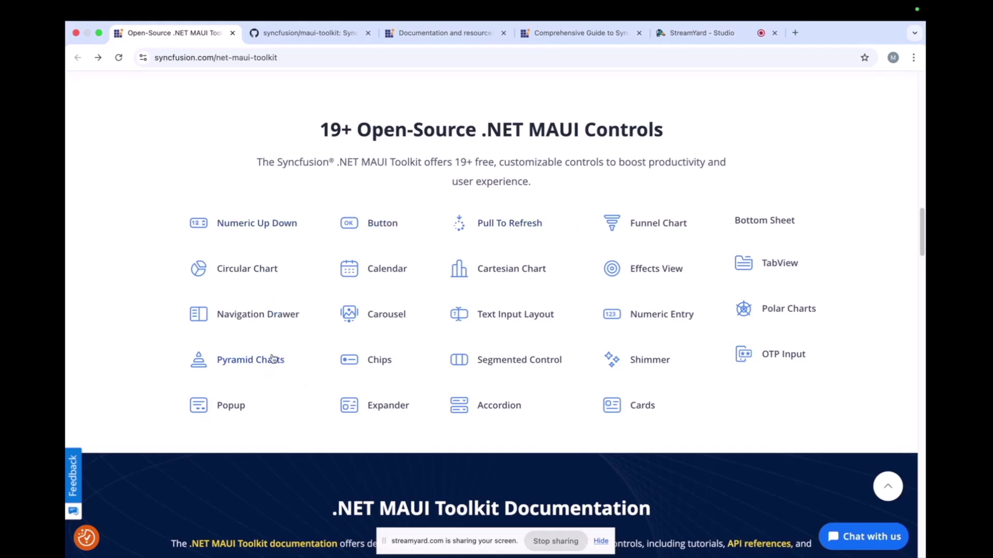
Step: Open the .NET MAUI Circular Charts product page and scroll through its features
{"action": "left_click", "coordinate": [239, 274]}
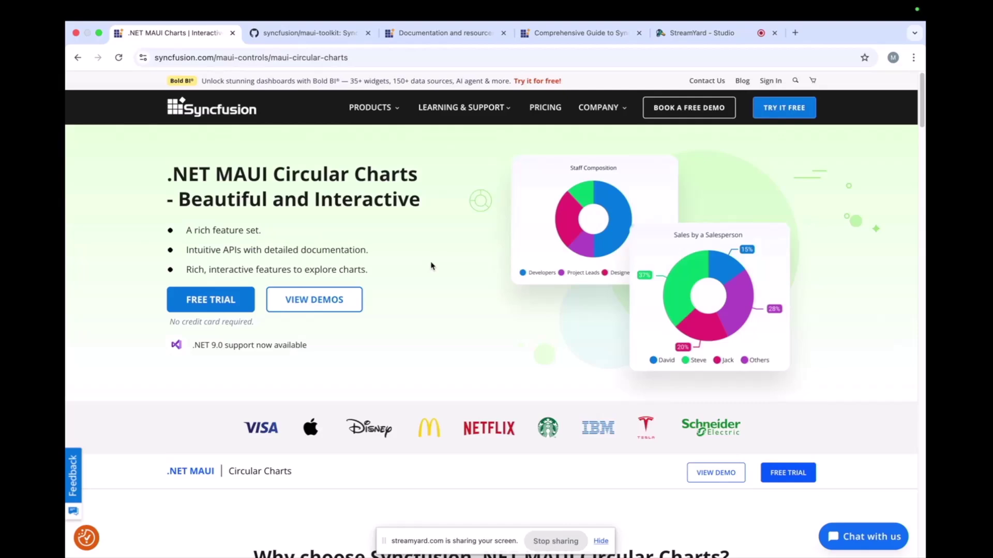
{"action": "scroll", "coordinate": [435, 264], "scroll_direction": "down", "scroll_amount": 9}
{"action": "scroll", "coordinate": [482, 202], "scroll_direction": "up", "scroll_amount": 5}
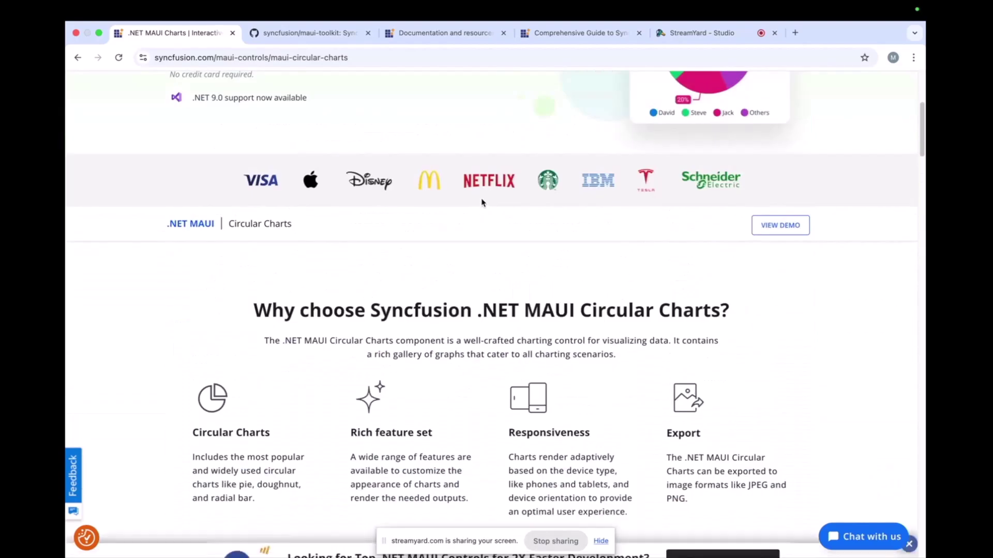
{"action": "scroll", "coordinate": [461, 293], "scroll_direction": "down", "scroll_amount": 6}
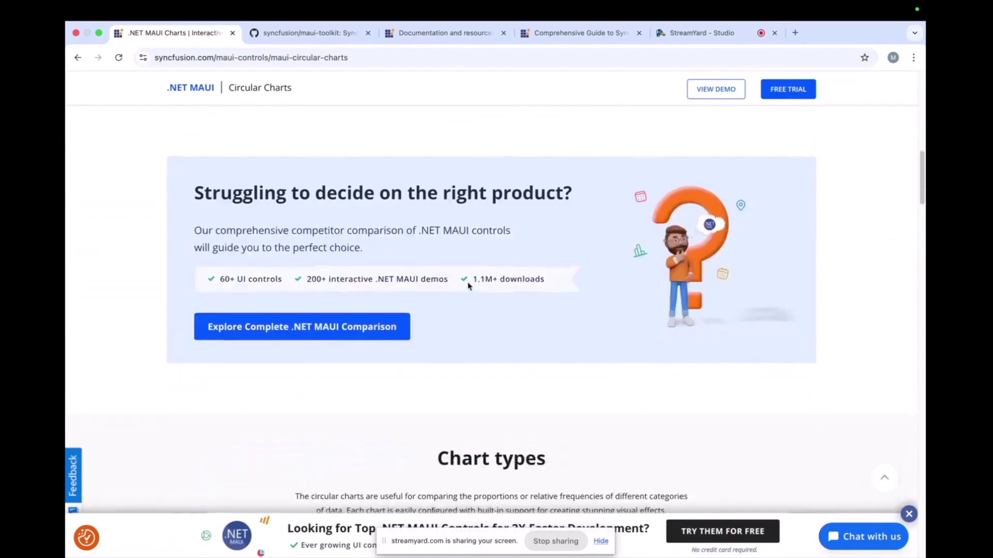
{"action": "scroll", "coordinate": [468, 285], "scroll_direction": "down", "scroll_amount": 5}
{"action": "scroll", "coordinate": [466, 286], "scroll_direction": "down", "scroll_amount": 6}
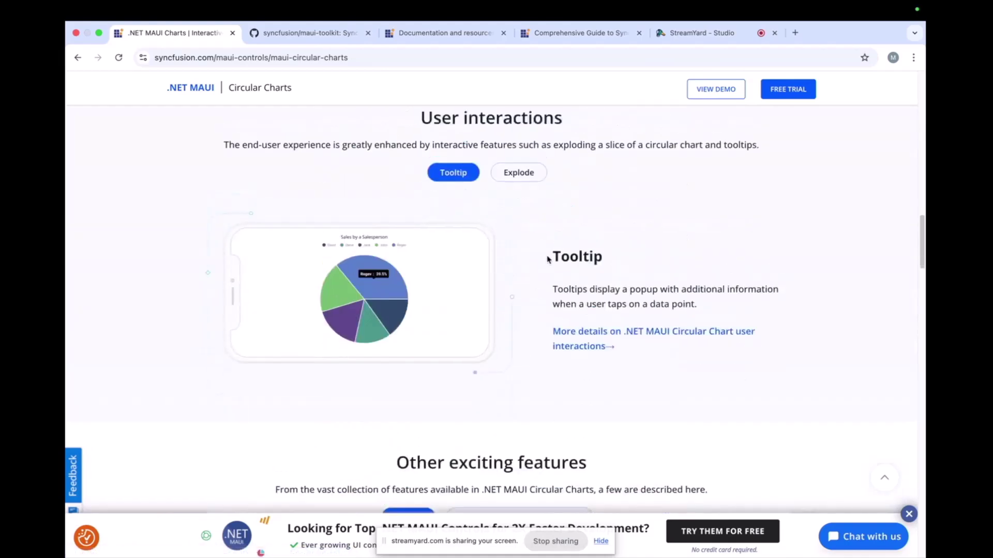
{"action": "scroll", "coordinate": [548, 259], "scroll_direction": "up", "scroll_amount": 4}
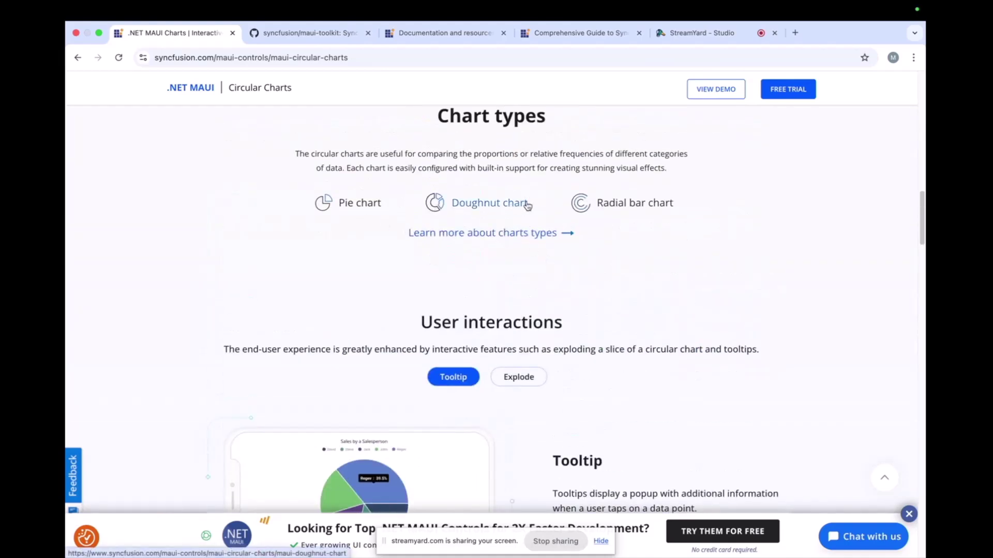
{"action": "scroll", "coordinate": [569, 259], "scroll_direction": "down", "scroll_amount": 2}
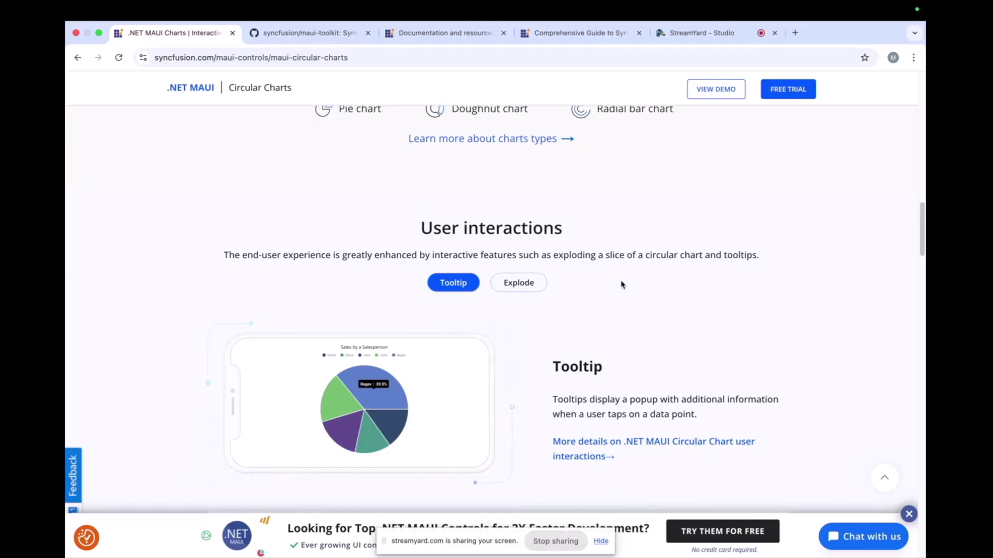
{"action": "scroll", "coordinate": [470, 315], "scroll_direction": "down", "scroll_amount": 9}
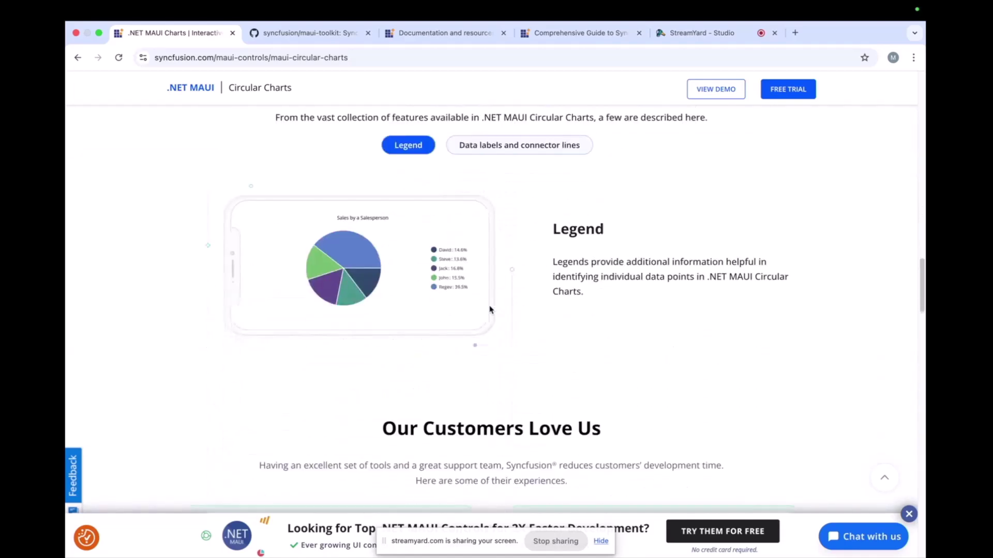
{"action": "scroll", "coordinate": [532, 290], "scroll_direction": "down", "scroll_amount": 10}
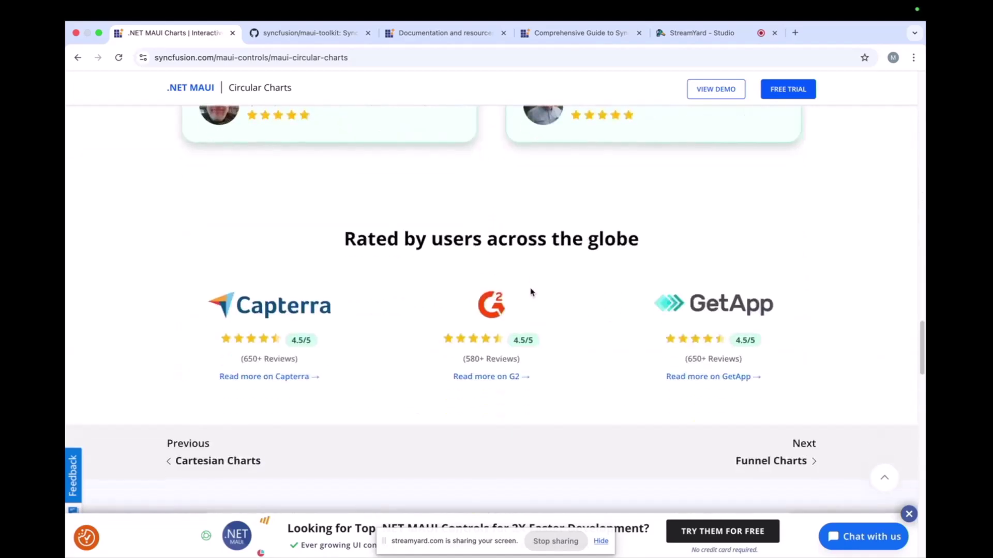
Step: Finish reviewing the Circular Charts features, then move to the syncfusion/maui-toolkit GitHub repository
{"action": "scroll", "coordinate": [531, 292], "scroll_direction": "up", "scroll_amount": 6}
{"action": "scroll", "coordinate": [531, 292], "scroll_direction": "up", "scroll_amount": 15}
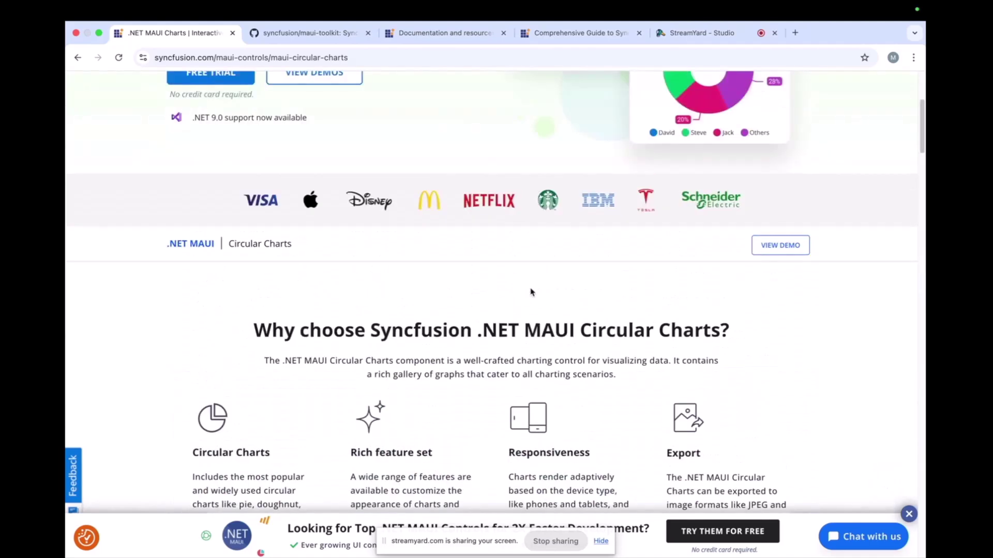
{"action": "scroll", "coordinate": [530, 292], "scroll_direction": "down", "scroll_amount": 7}
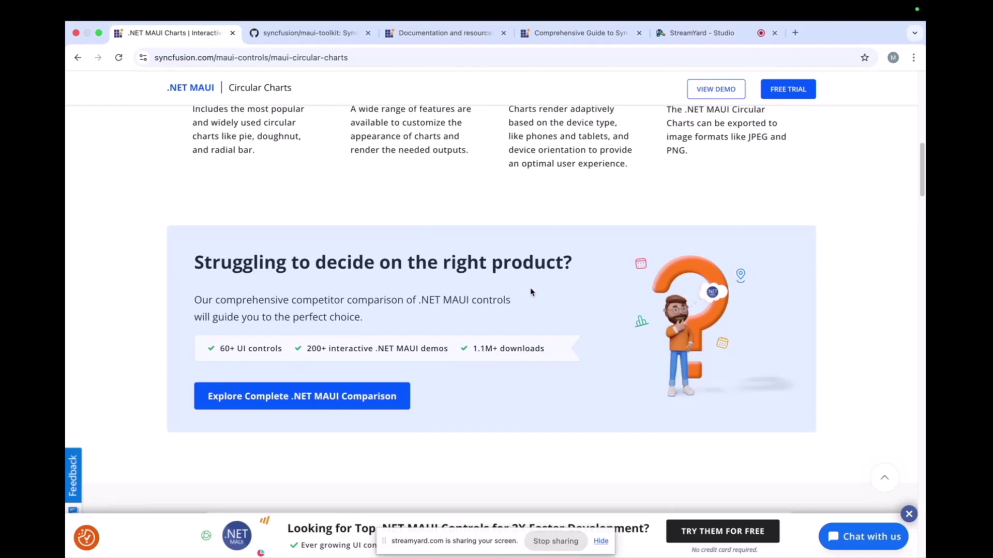
{"action": "scroll", "coordinate": [531, 292], "scroll_direction": "up", "scroll_amount": 6}
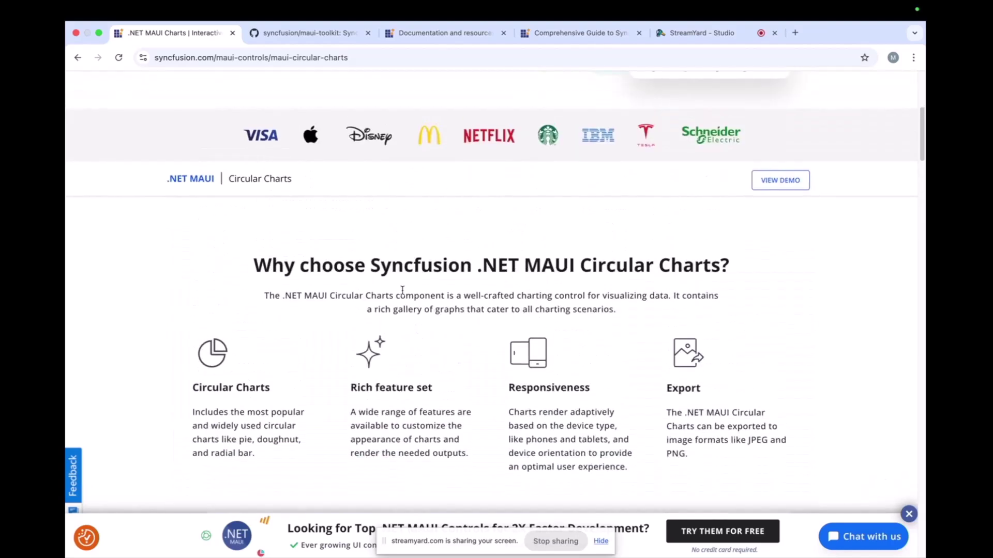
{"action": "scroll", "coordinate": [403, 290], "scroll_direction": "down", "scroll_amount": 12}
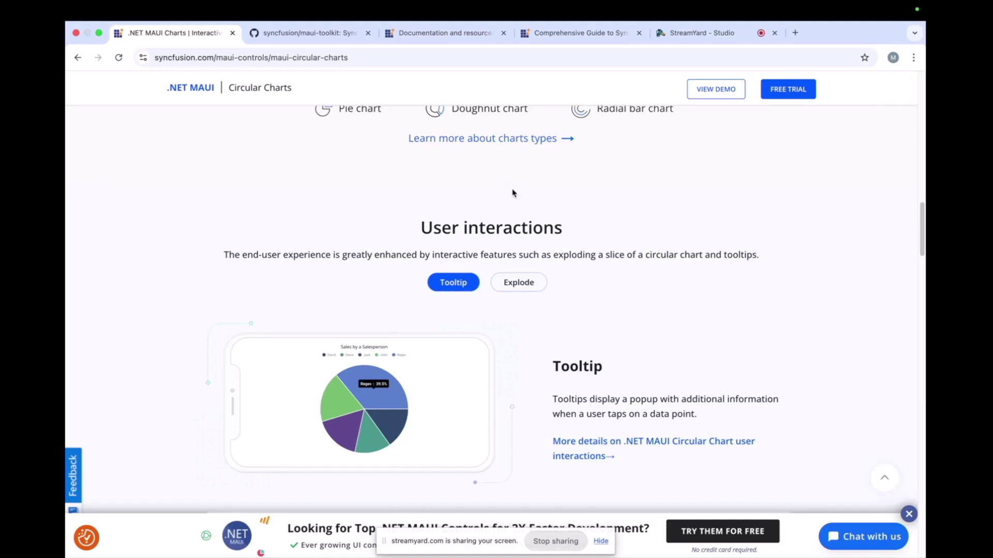
{"action": "left_click", "coordinate": [299, 33]}
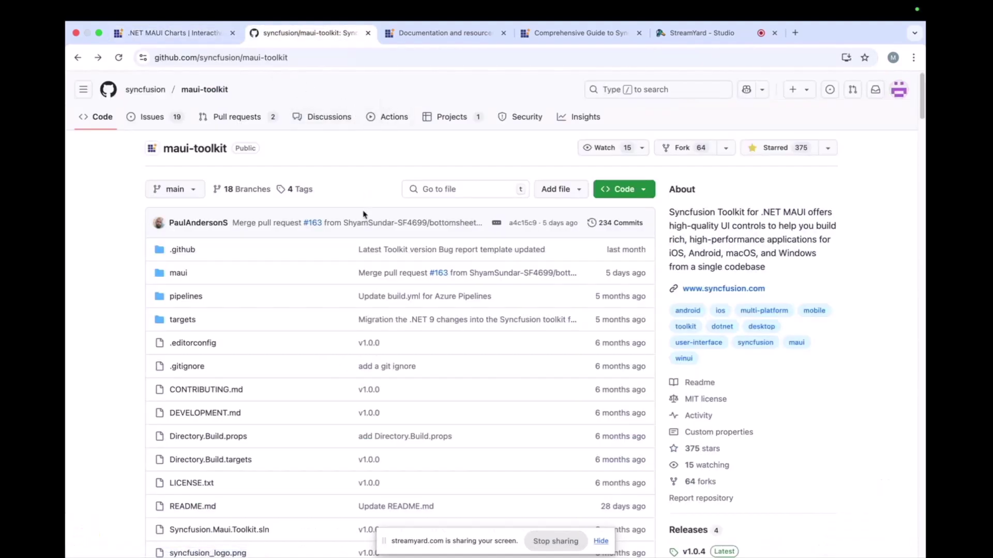
Step: Browse into the repository's maui/samples folder to see the Gallery and Sandbox samples
{"action": "scroll", "coordinate": [343, 194], "scroll_direction": "down", "scroll_amount": 15}
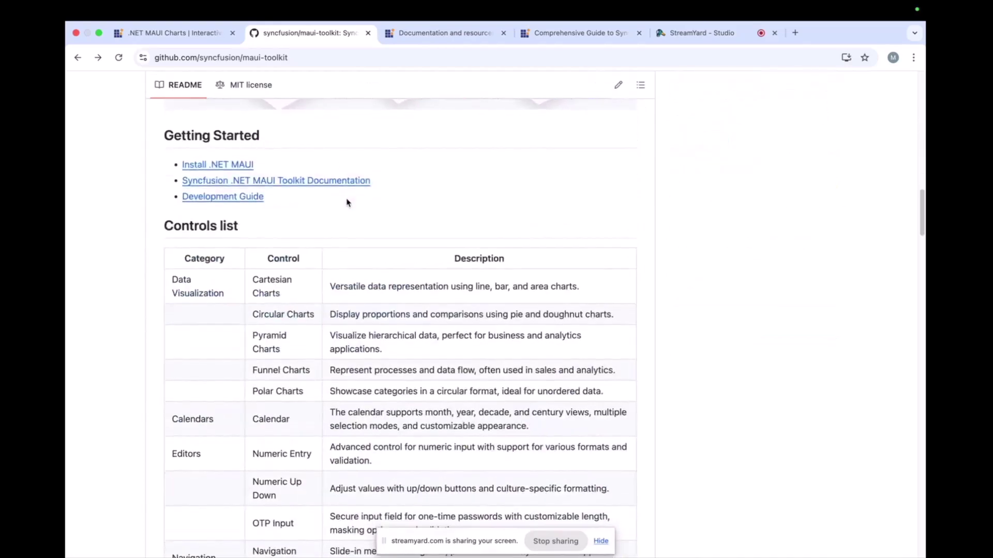
{"action": "scroll", "coordinate": [345, 199], "scroll_direction": "up", "scroll_amount": 10}
{"action": "scroll", "coordinate": [346, 202], "scroll_direction": "up", "scroll_amount": 5}
{"action": "left_click", "coordinate": [171, 280]}
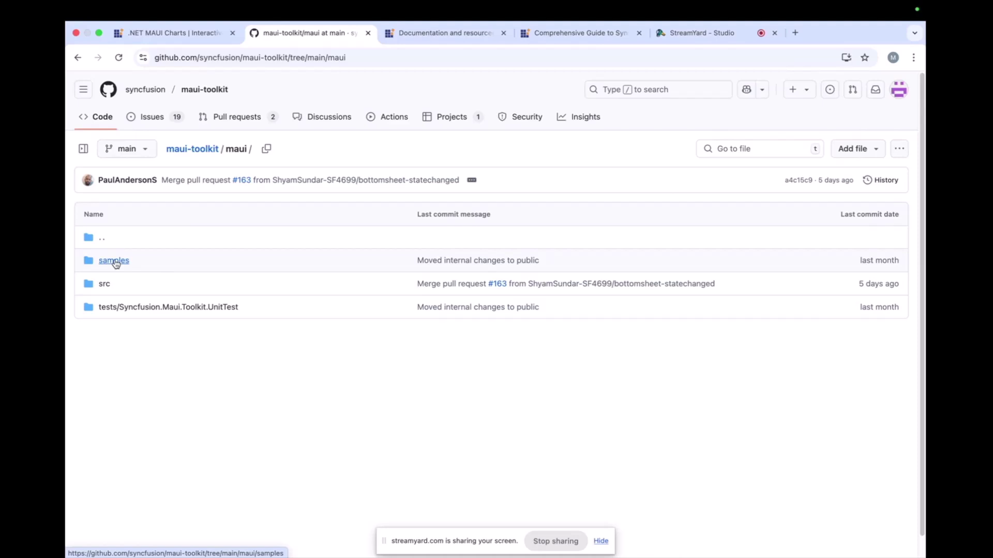
{"action": "left_click", "coordinate": [115, 261]}
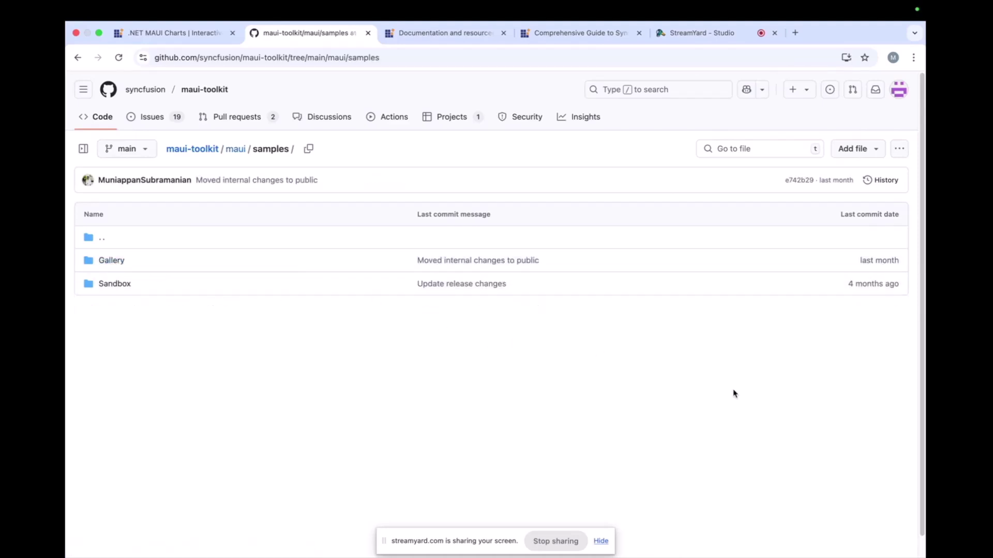
Step: Return to the repository root and reopen the Gallery sample's App.xaml in Visual Studio Code
{"action": "left_click", "coordinate": [79, 57]}
{"action": "left_click", "coordinate": [79, 58]}
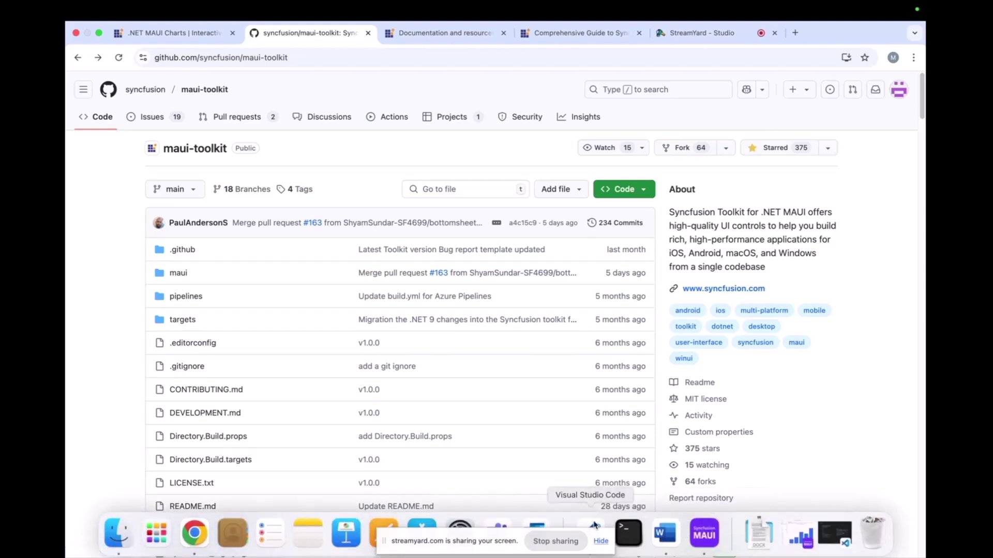
{"action": "right_click", "coordinate": [595, 527]}
{"action": "left_click", "coordinate": [631, 399]}
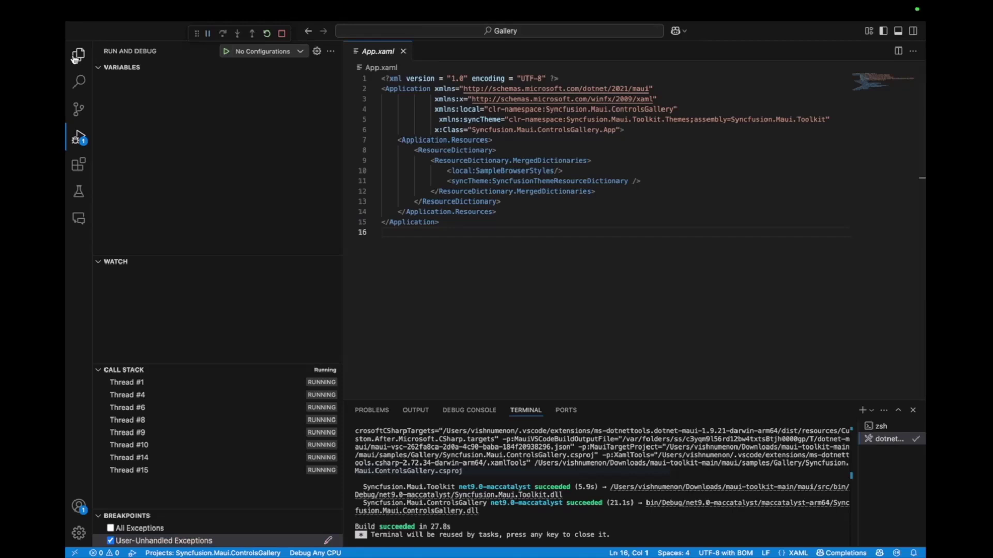
Step: Show the Gallery project's Explorer file tree in Visual Studio Code
{"action": "key", "text": "super+shift+e"}
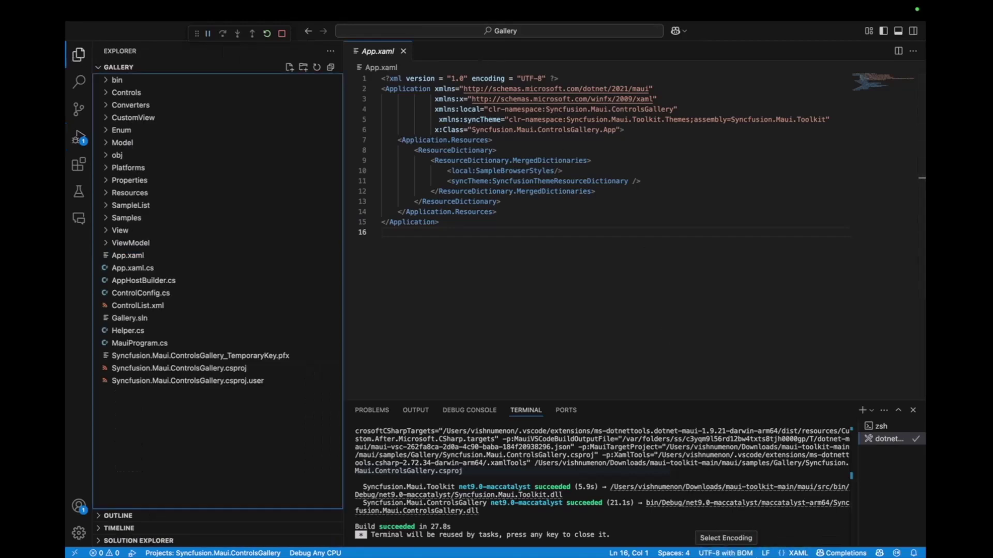
{"action": "mouse_move", "coordinate": [759, 554]}
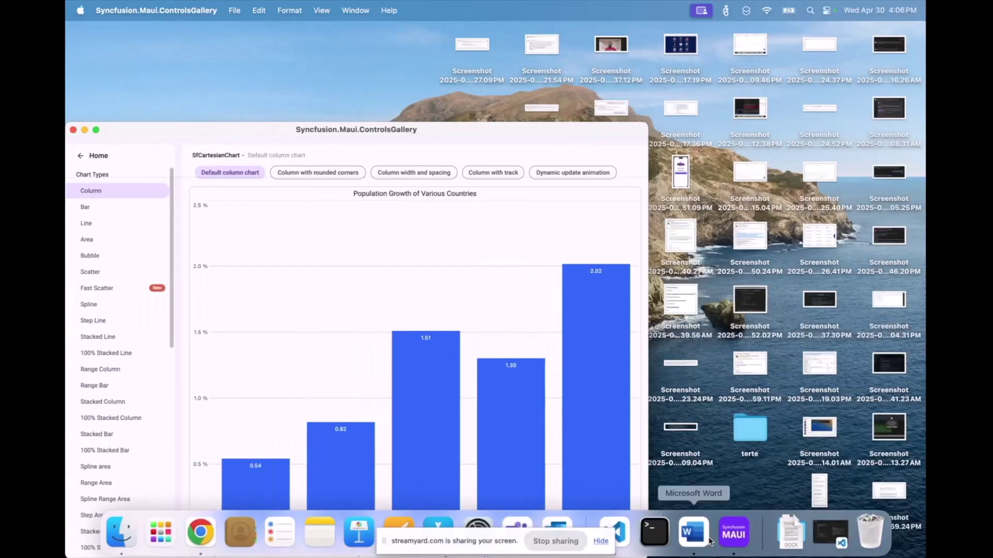
Step: Make the Controls Gallery full screen and reopen the Cartesian Charts column chart samples
{"action": "left_click", "coordinate": [96, 130]}
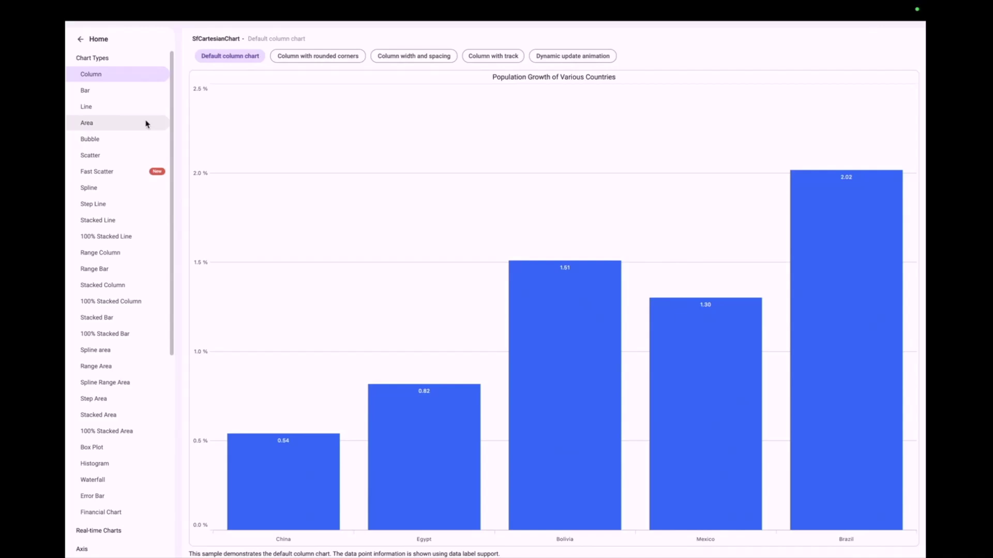
{"action": "left_click", "coordinate": [81, 41]}
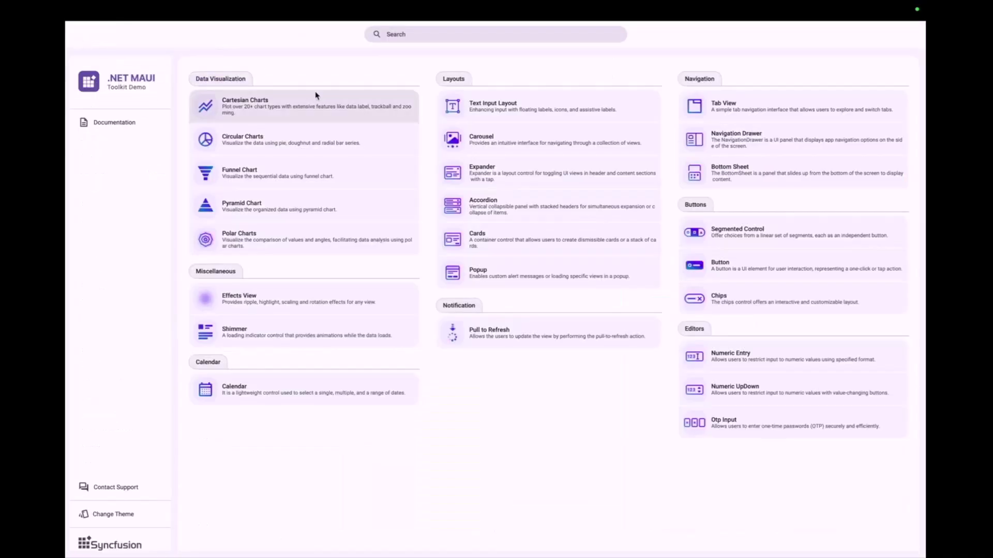
{"action": "left_click", "coordinate": [287, 116]}
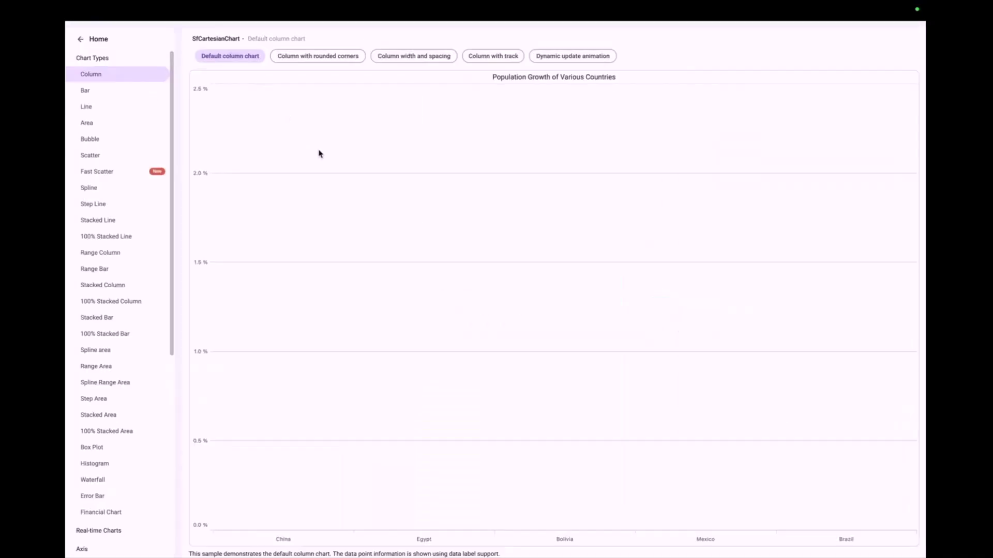
{"action": "left_click", "coordinate": [84, 39]}
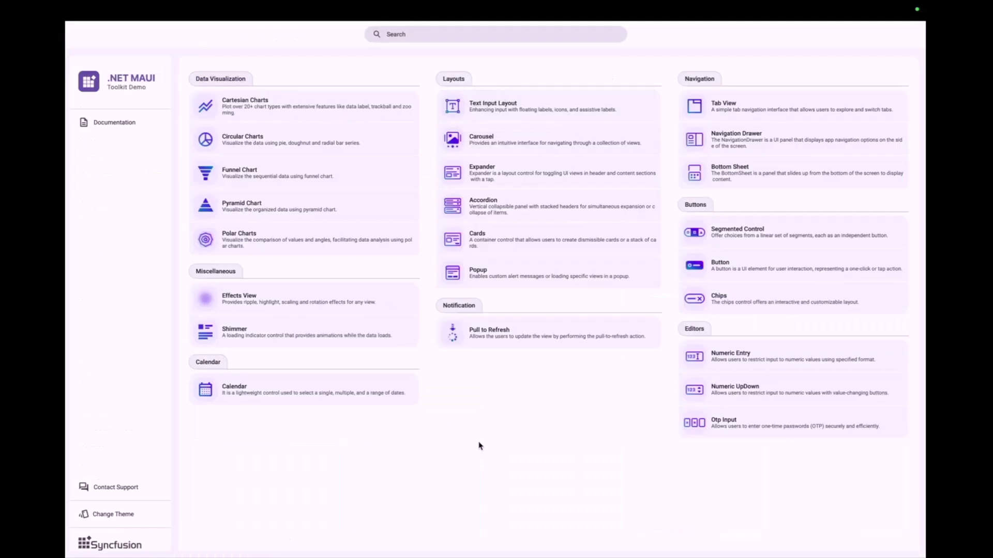
{"action": "left_click", "coordinate": [280, 109]}
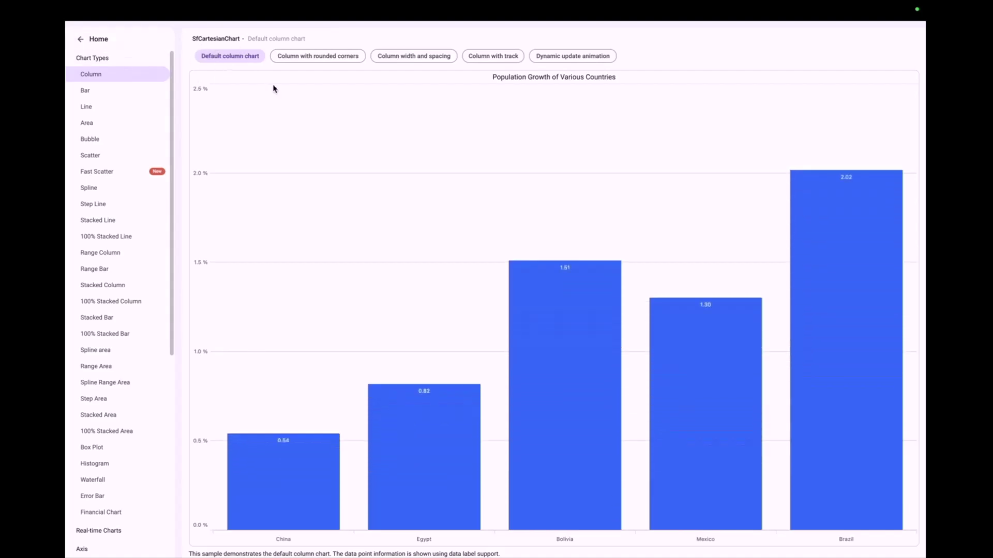
{"action": "scroll", "coordinate": [131, 323], "scroll_direction": "down", "scroll_amount": 5}
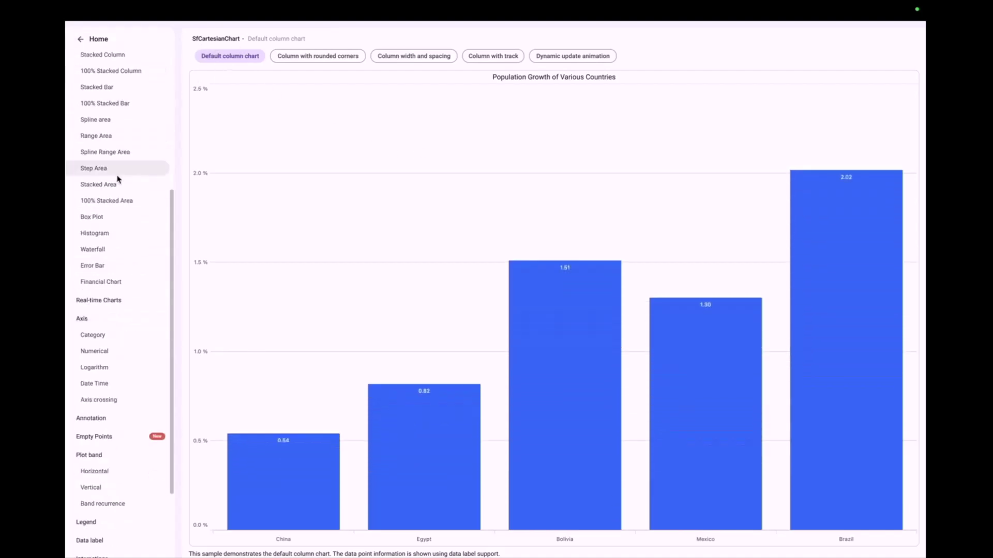
{"action": "scroll", "coordinate": [120, 195], "scroll_direction": "down", "scroll_amount": 2}
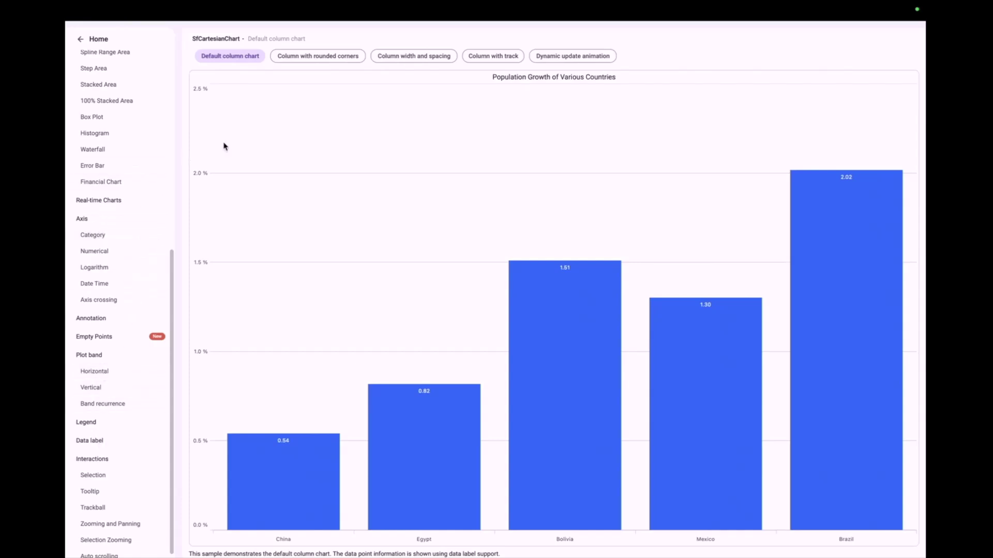
{"action": "scroll", "coordinate": [146, 164], "scroll_direction": "up", "scroll_amount": 7}
Step: View the rounded-corner, width-and-spacing and track column samples, then Area charts, and return home
{"action": "left_click", "coordinate": [305, 59]}
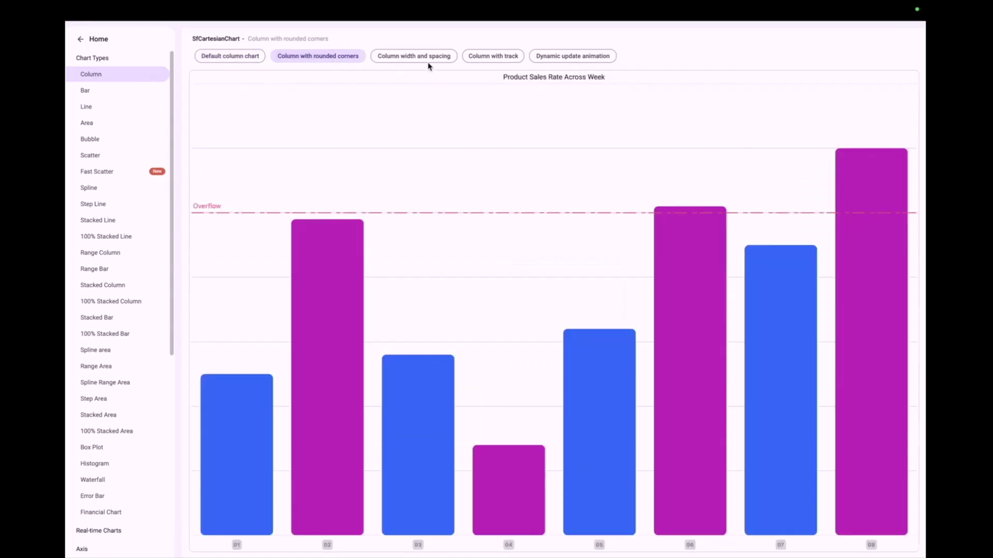
{"action": "left_click", "coordinate": [421, 56]}
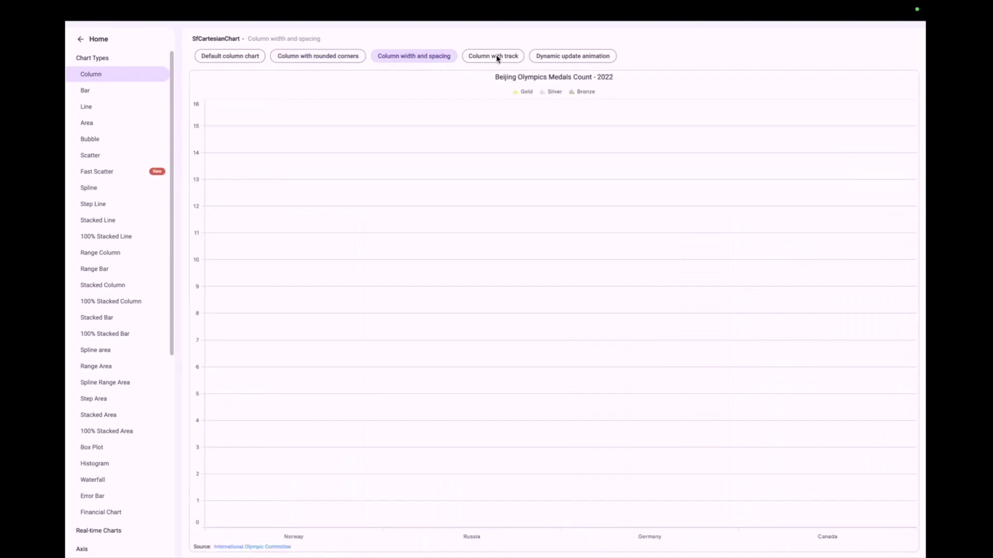
{"action": "left_click", "coordinate": [497, 59]}
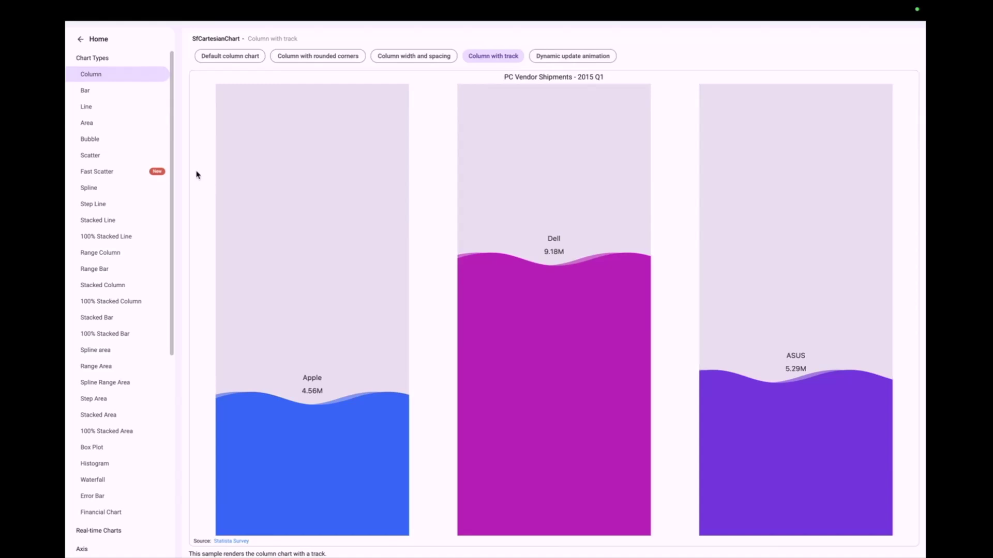
{"action": "left_click", "coordinate": [86, 126]}
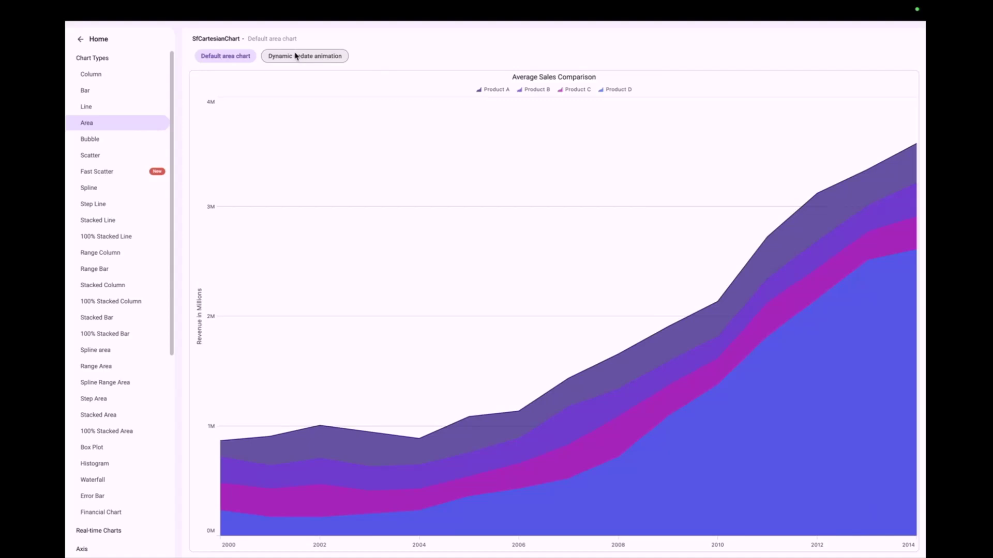
{"action": "left_click", "coordinate": [80, 39]}
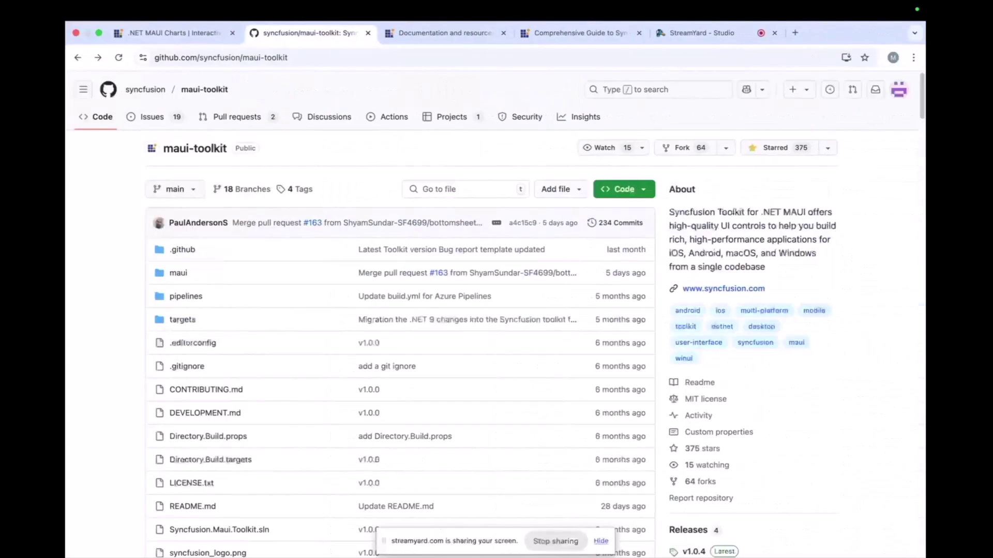
Step: Bring up Syncfusion's documentation index at help.syncfusion.com in Chrome
{"action": "left_click", "coordinate": [437, 34]}
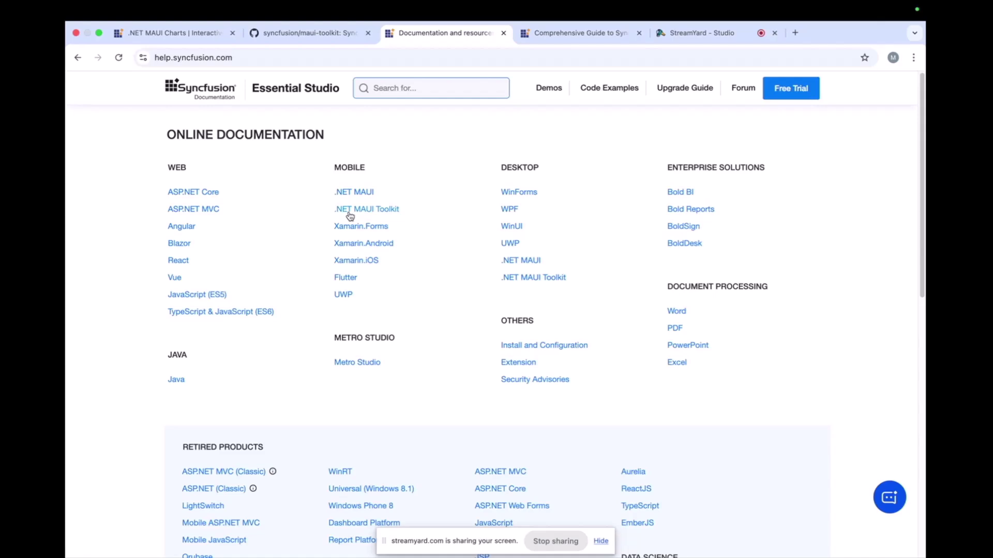
Step: Open the .NET MAUI Toolkit guide and expand the SfCircularChart topics in the sidebar
{"action": "left_click", "coordinate": [556, 34]}
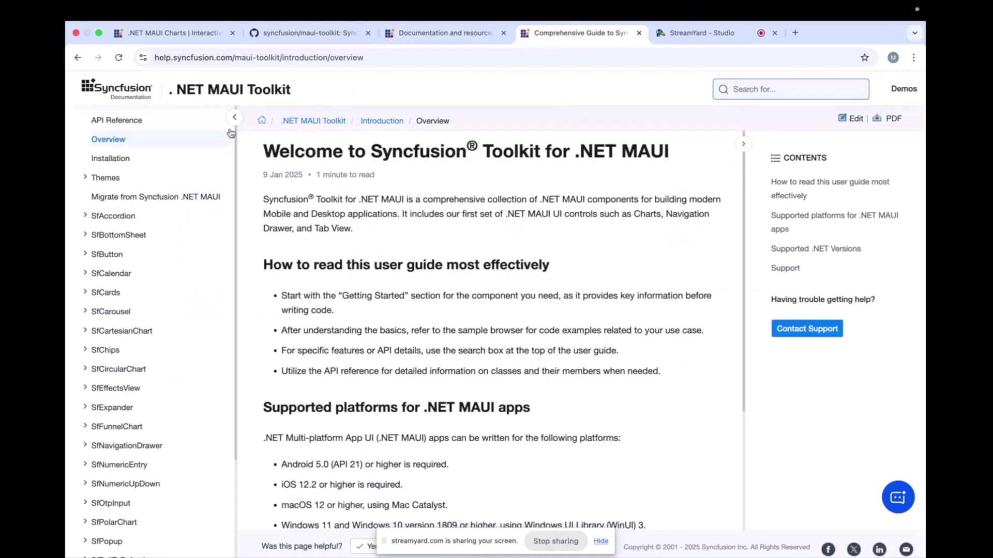
{"action": "scroll", "coordinate": [188, 278], "scroll_direction": "down", "scroll_amount": 5}
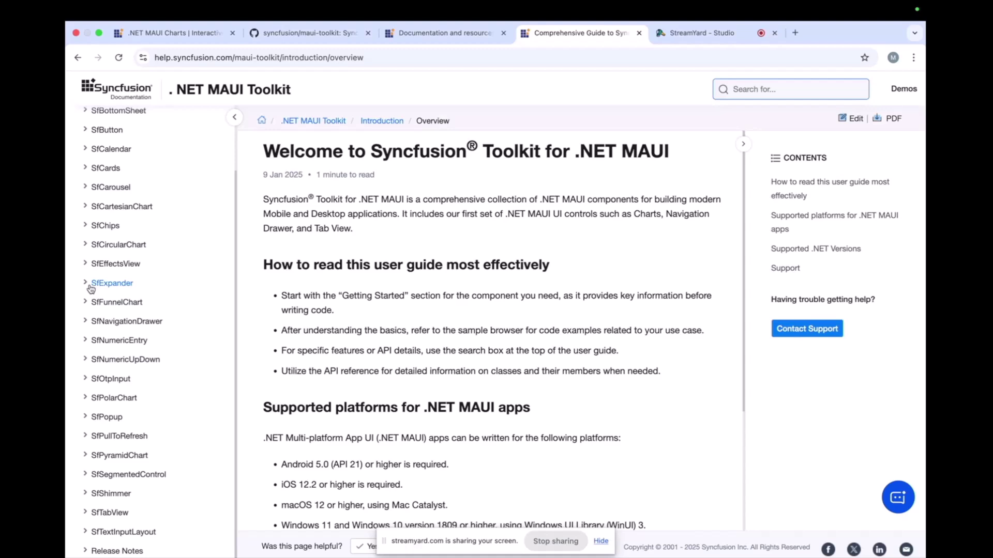
{"action": "left_click", "coordinate": [89, 246]}
{"action": "left_click", "coordinate": [88, 247]}
{"action": "left_click", "coordinate": [89, 248]}
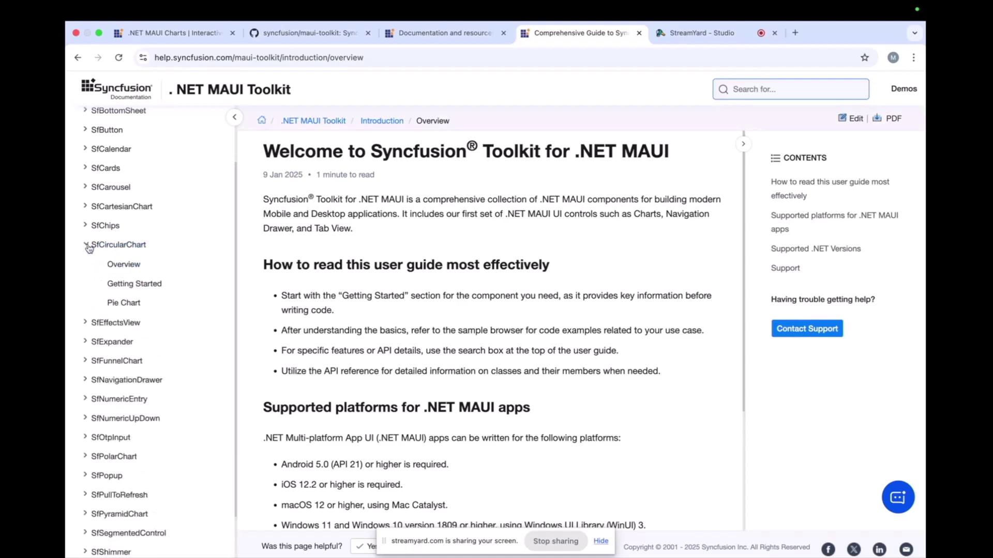
Step: Read the circular chart Overview, Getting Started and Pie Chart pages in turn
{"action": "left_click", "coordinate": [124, 266]}
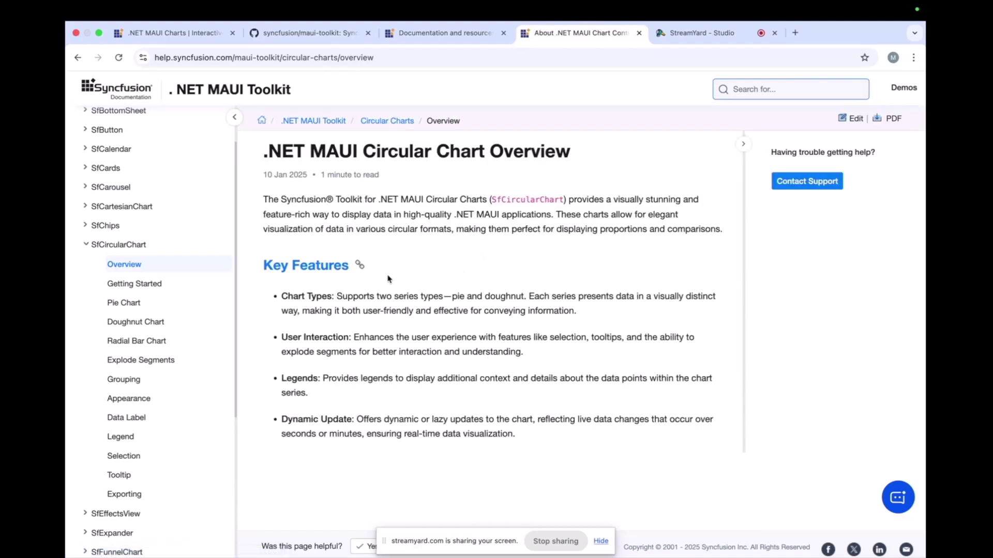
{"action": "left_click", "coordinate": [150, 284]}
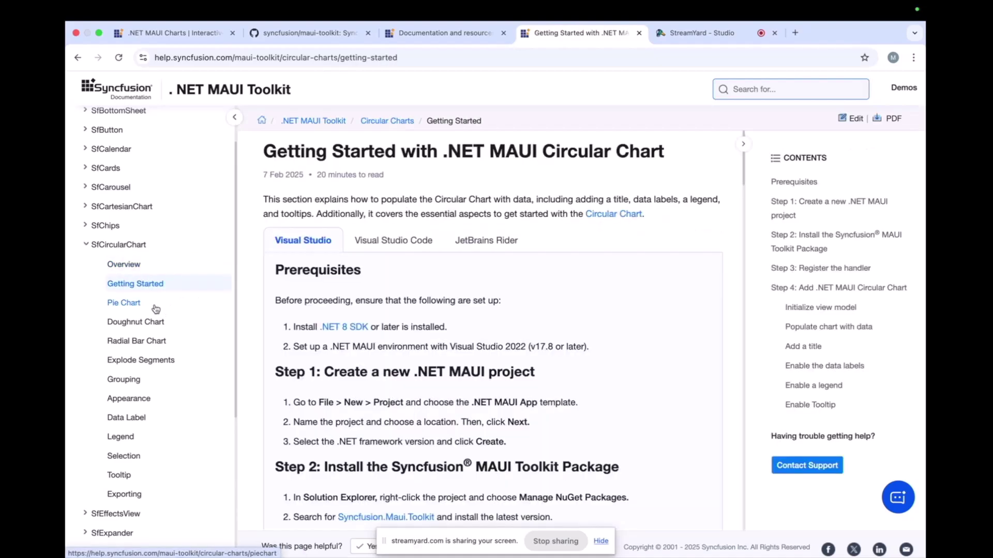
{"action": "left_click", "coordinate": [156, 310]}
{"action": "scroll", "coordinate": [448, 358], "scroll_direction": "down", "scroll_amount": 8}
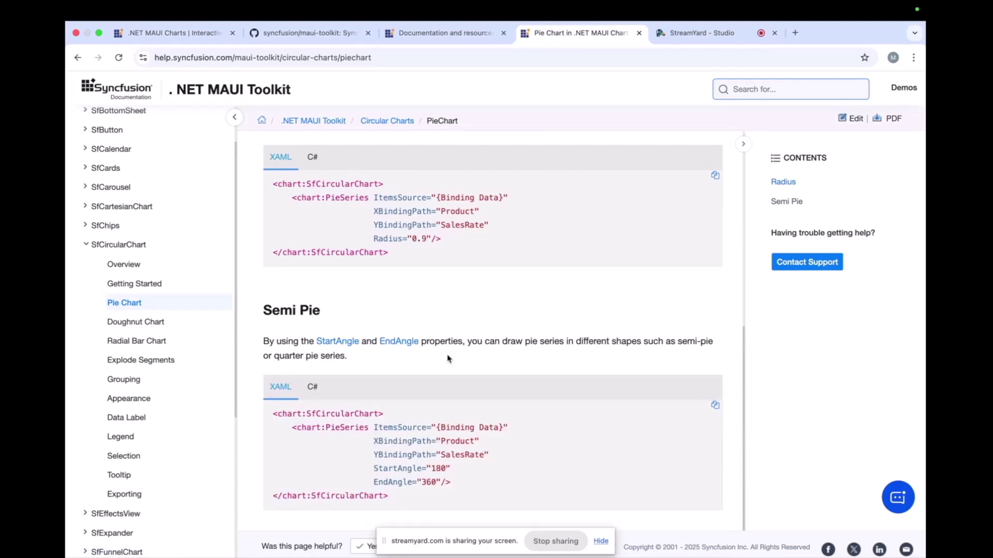
{"action": "scroll", "coordinate": [448, 358], "scroll_direction": "up", "scroll_amount": 10}
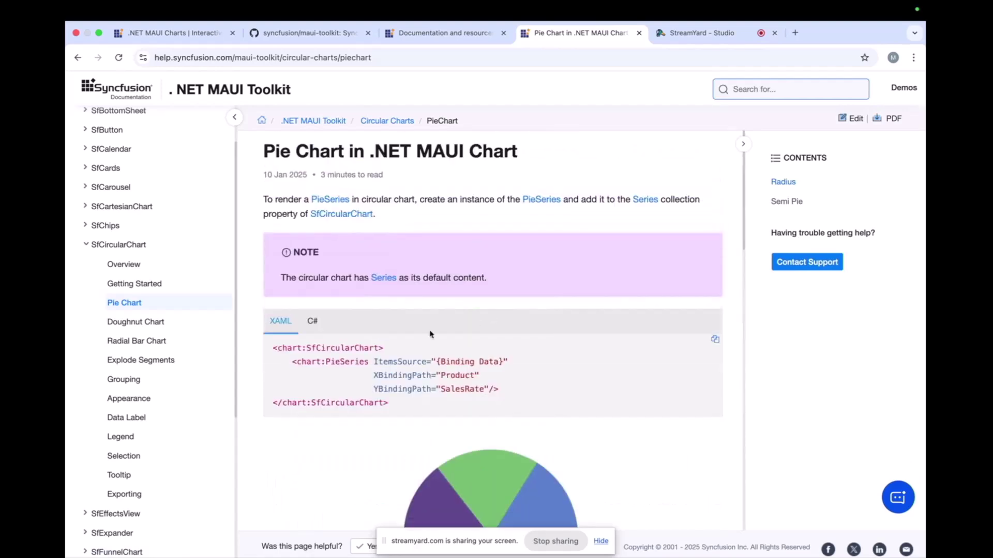
Step: Open the Radial Bar Chart docs and scroll to the Segment spacing GapRatio example
{"action": "left_click", "coordinate": [132, 341]}
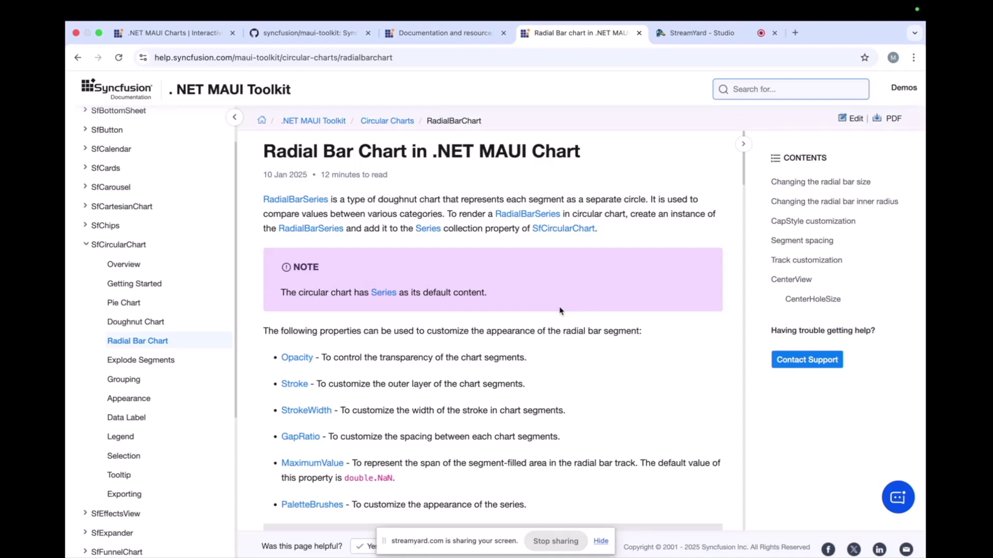
{"action": "scroll", "coordinate": [560, 311], "scroll_direction": "down", "scroll_amount": 20}
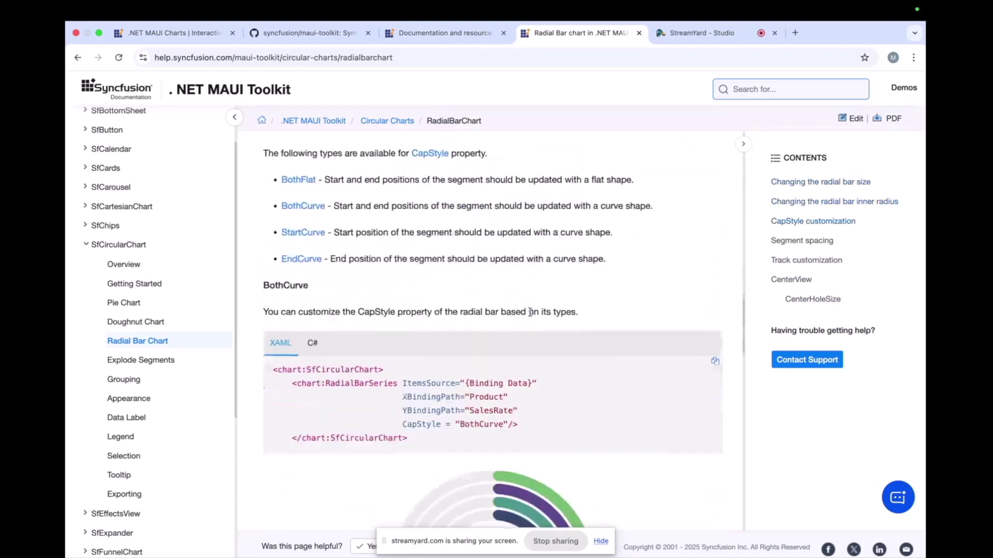
{"action": "scroll", "coordinate": [530, 312], "scroll_direction": "down", "scroll_amount": 8}
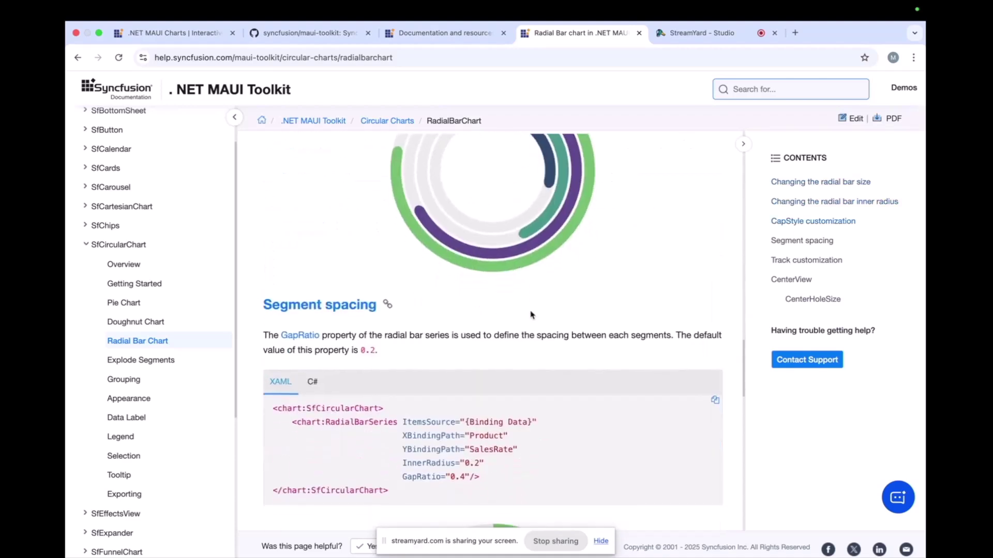